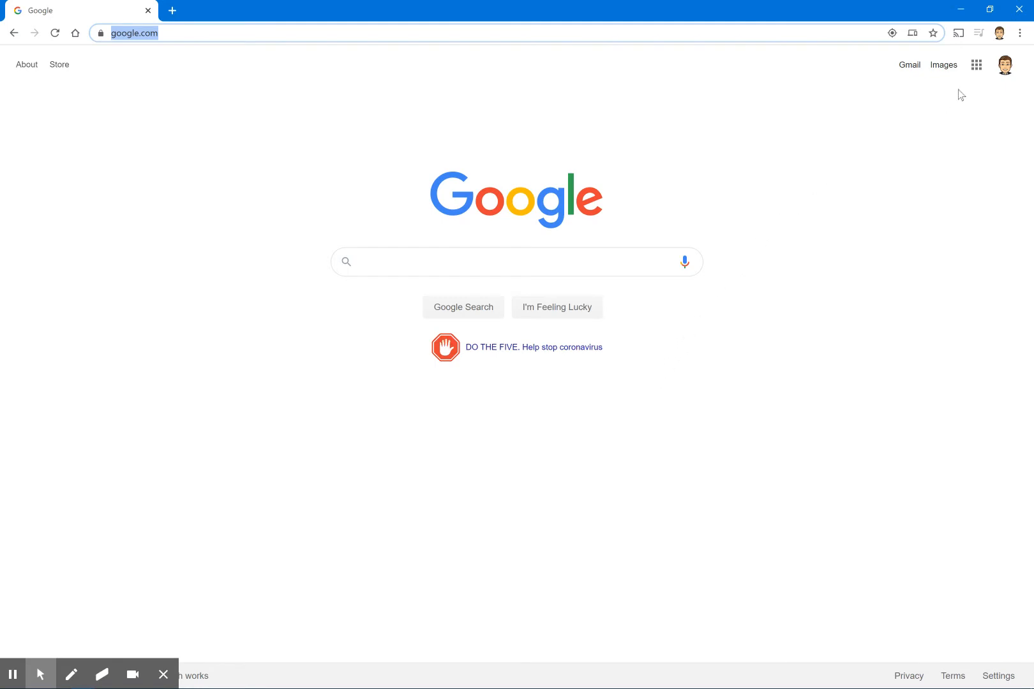
Open calendar.google.com and hide the colleague's calendar with the overlapping yellow events from the week view.
{"action": "left_click", "coordinate": [974, 66]}
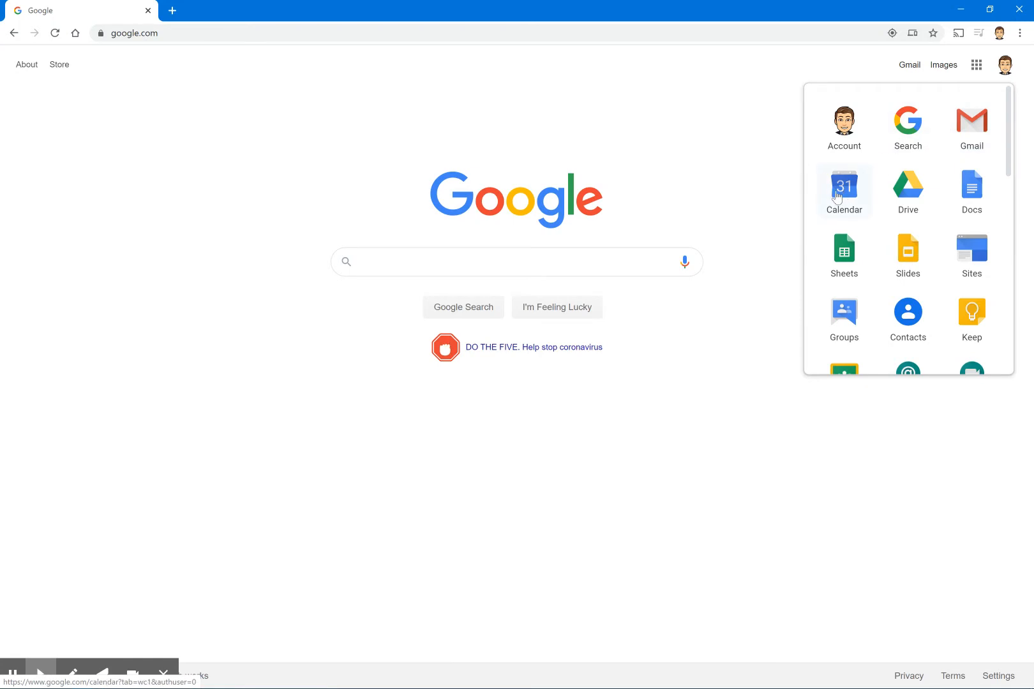
{"action": "left_click", "coordinate": [638, 34]}
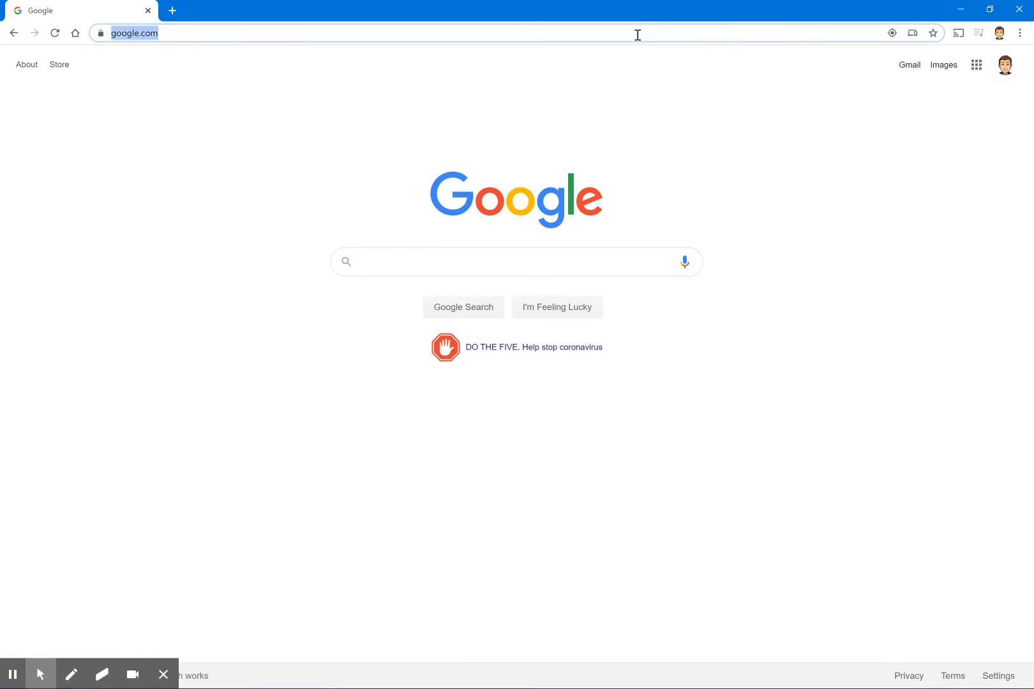
{"action": "type", "text": "cale"}
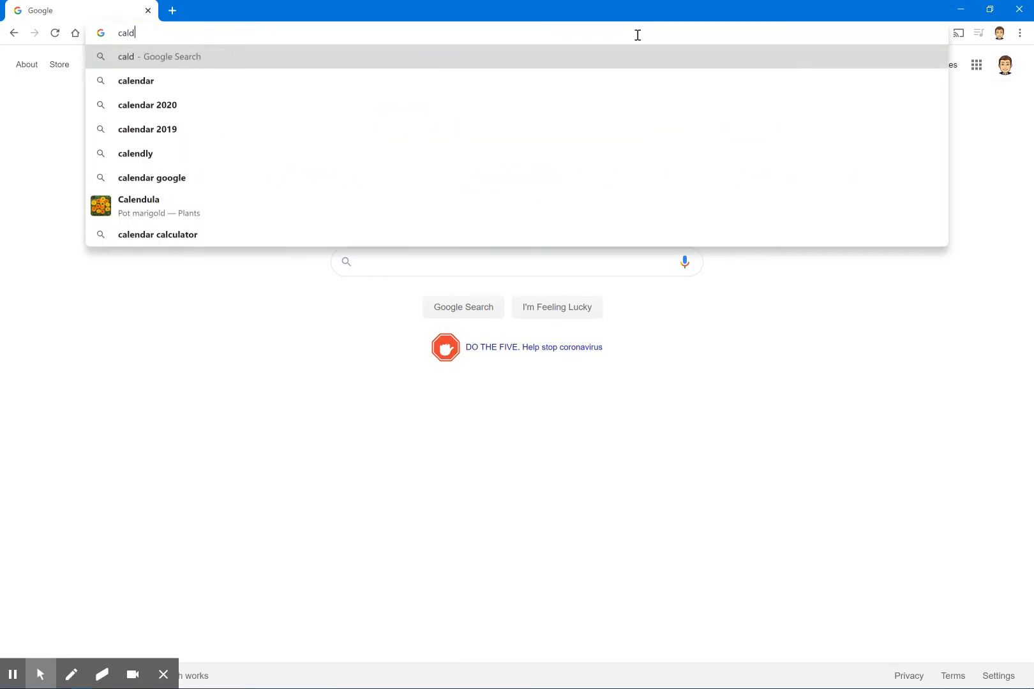
{"action": "key", "text": "BackSpace"}
{"action": "key", "text": "BackSpace"}
{"action": "type", "text": "le.com"}
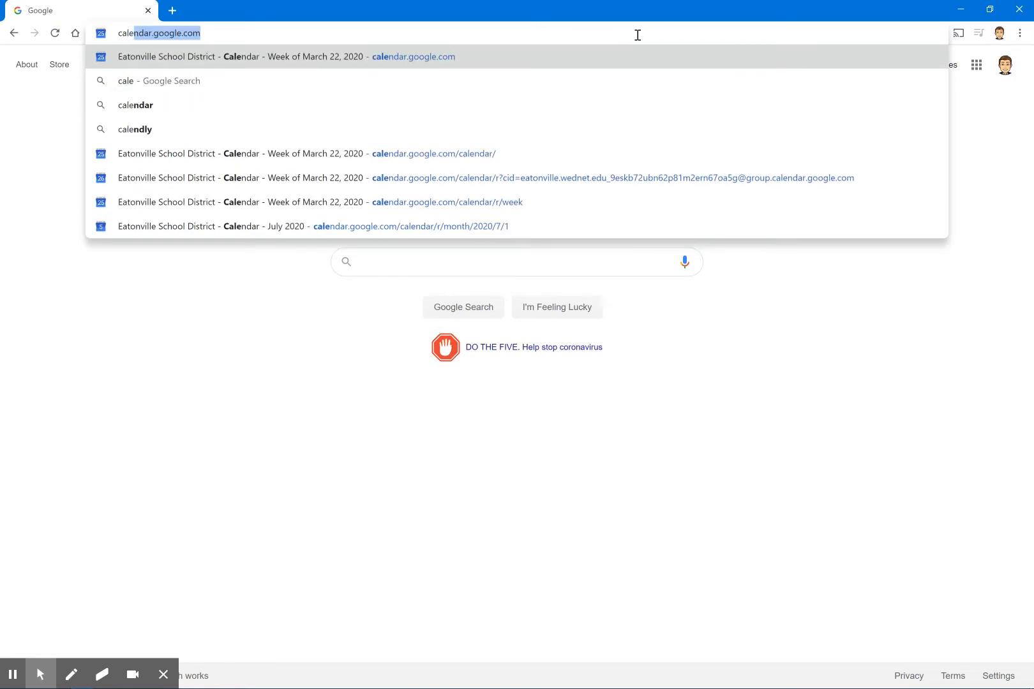
{"action": "key", "text": "Return"}
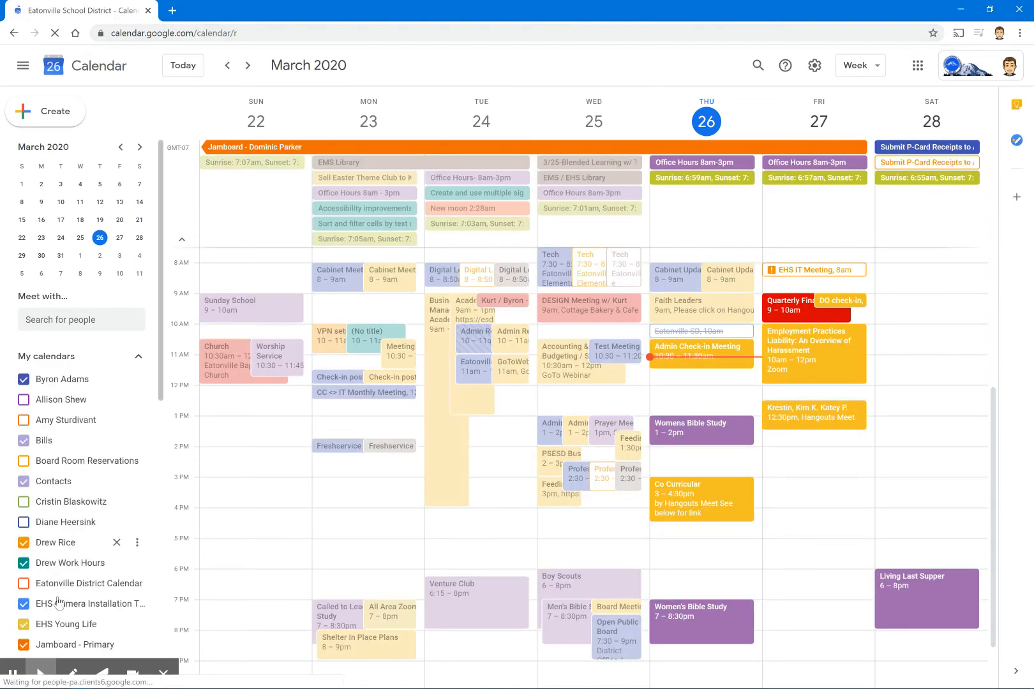
{"action": "scroll", "coordinate": [54, 634], "scroll_direction": "down", "scroll_amount": 2}
{"action": "left_click", "coordinate": [60, 600]}
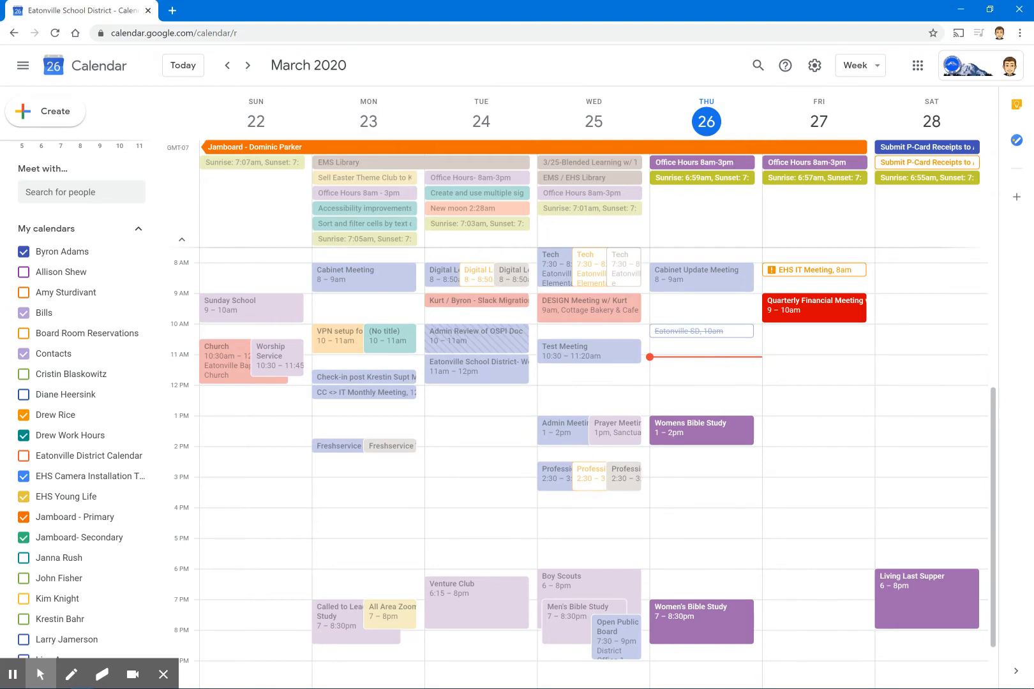
Create a March 26, 2020 event from 11:30am to 12:20pm titled "3rd Grade Teacher Sync" and open its full editing options.
{"action": "left_click", "coordinate": [754, 375]}
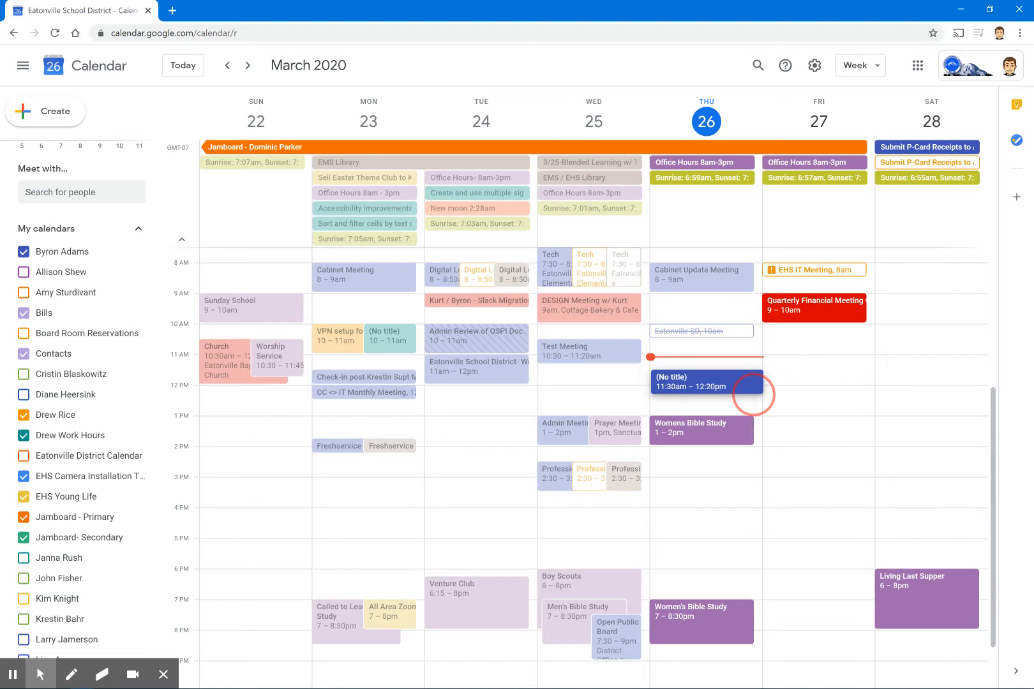
{"action": "left_click", "coordinate": [754, 397]}
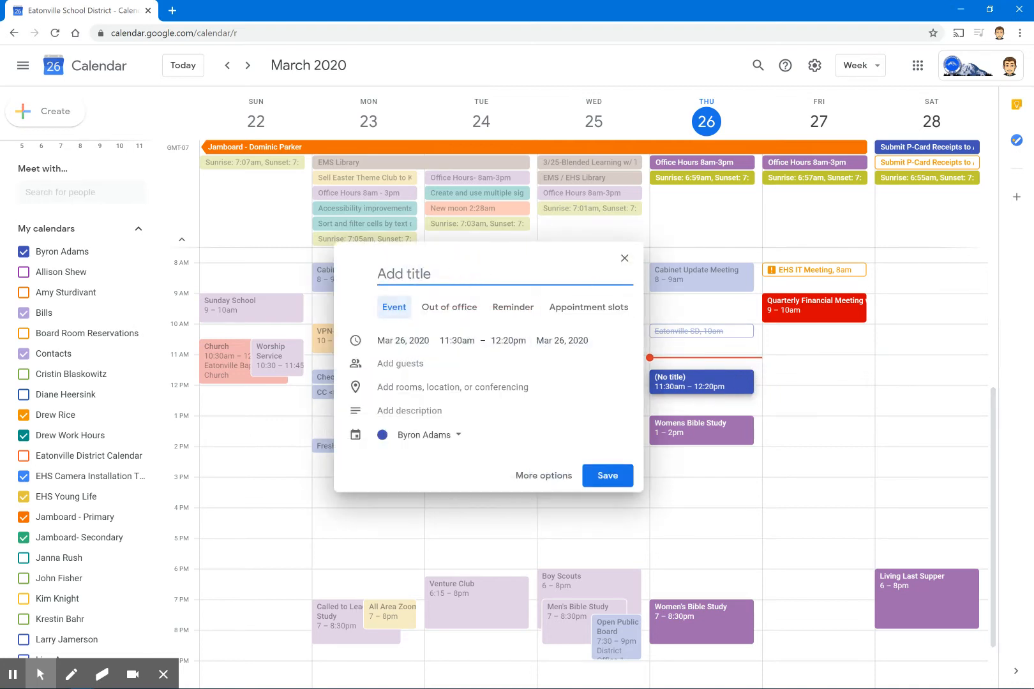
{"action": "type", "text": "3rd Grade Teacher Sync"}
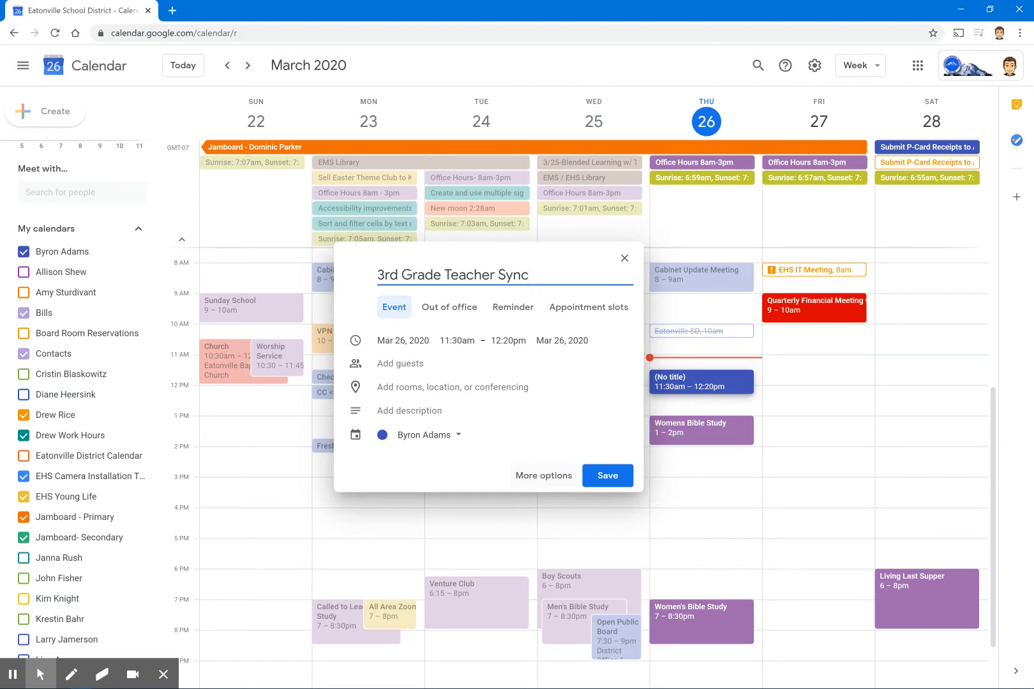
{"action": "left_click", "coordinate": [535, 478]}
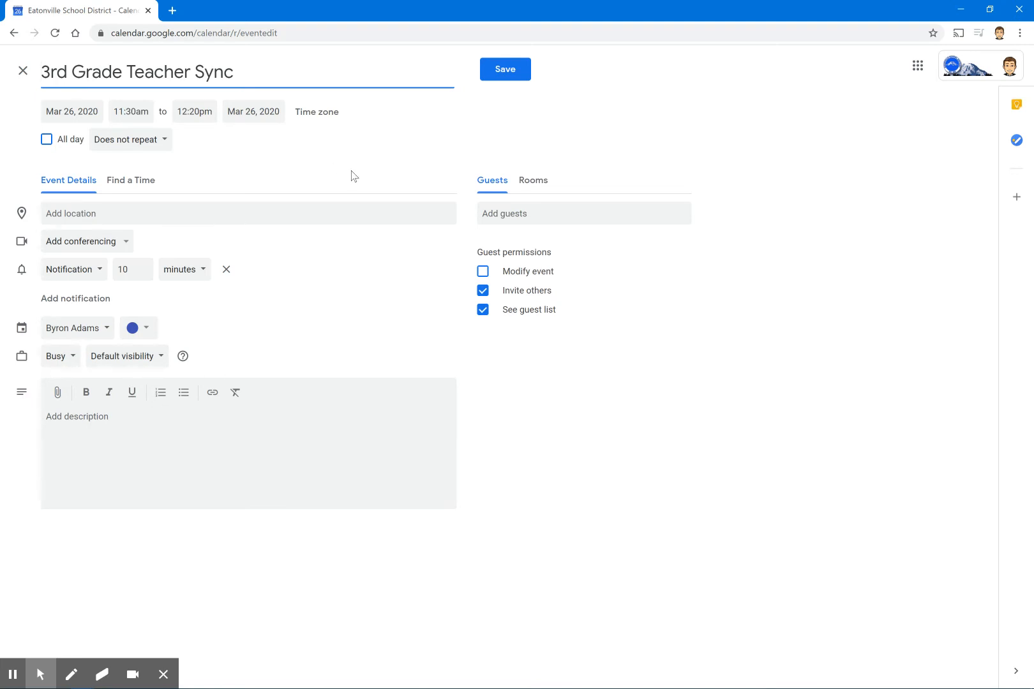
Add three colleagues as guests of the event, two from the suggested contacts and one by name search.
{"action": "left_click", "coordinate": [528, 215]}
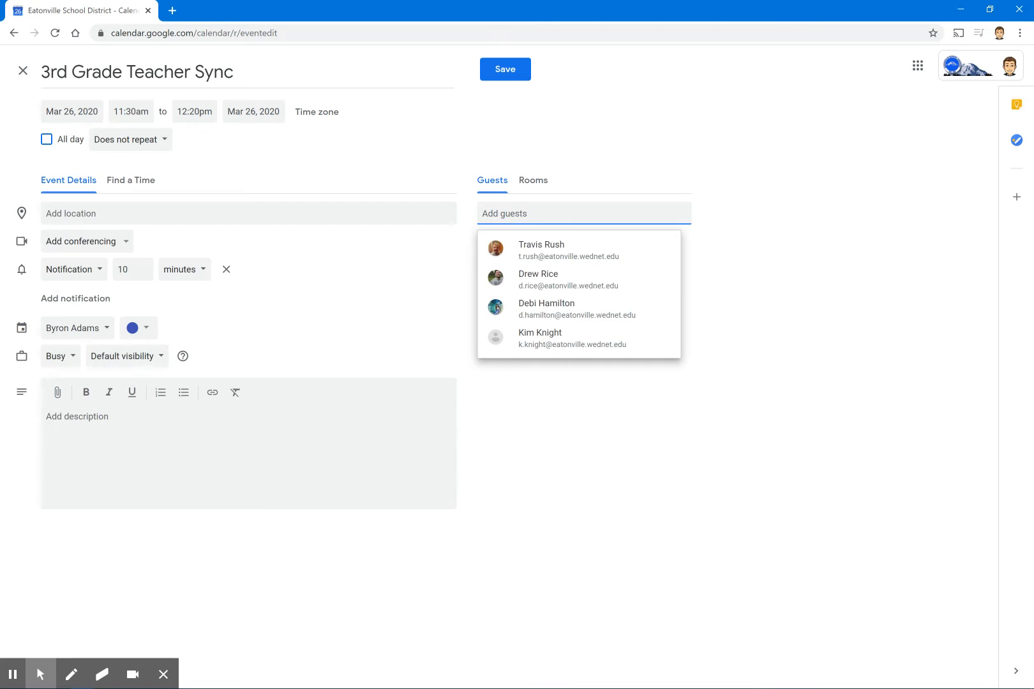
{"action": "left_click", "coordinate": [541, 248]}
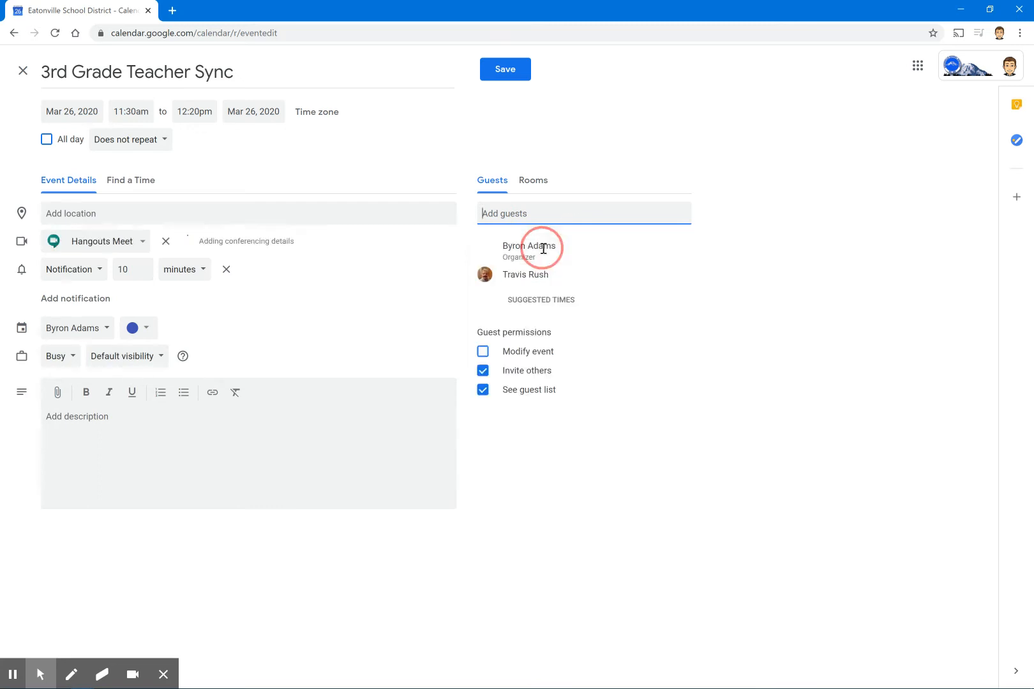
{"action": "left_click", "coordinate": [574, 215]}
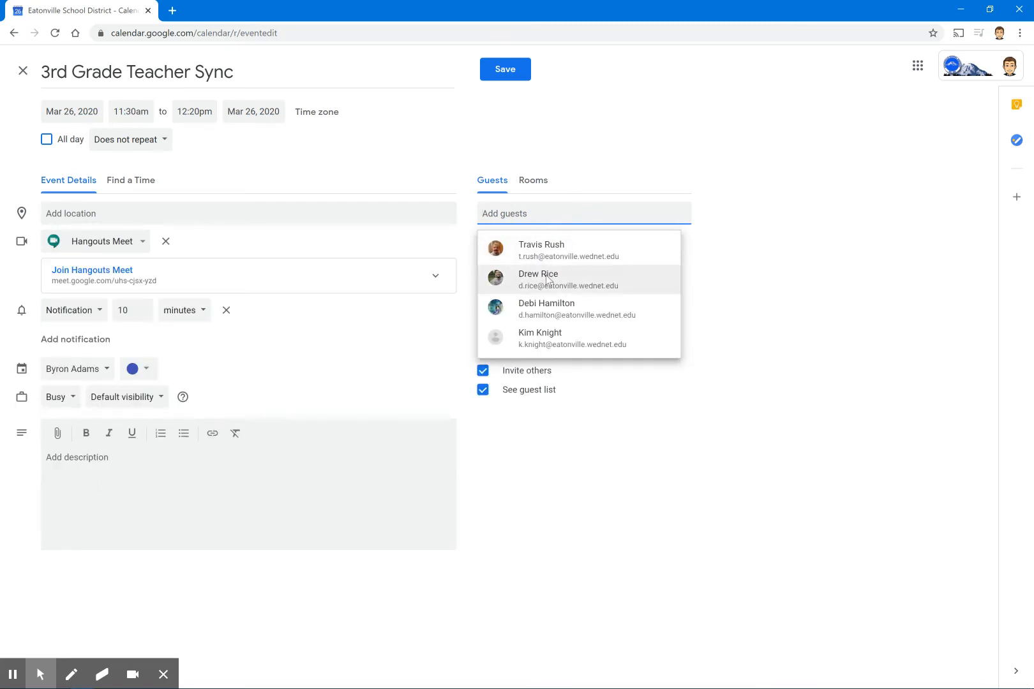
{"action": "left_click", "coordinate": [547, 275]}
{"action": "left_click", "coordinate": [571, 209]}
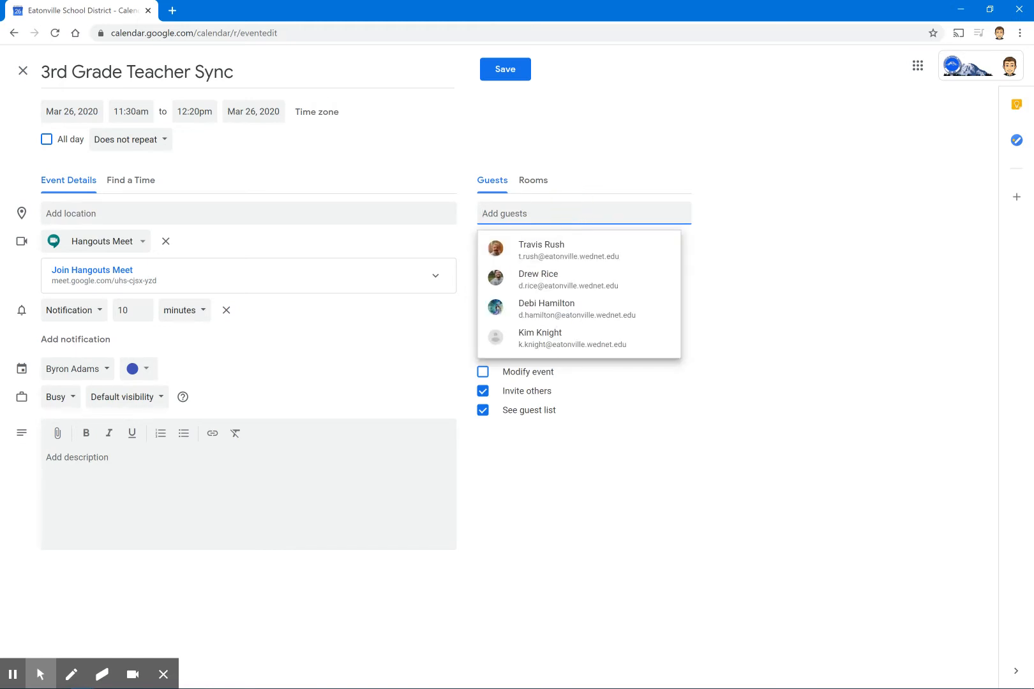
{"action": "type", "text": "tyl"}
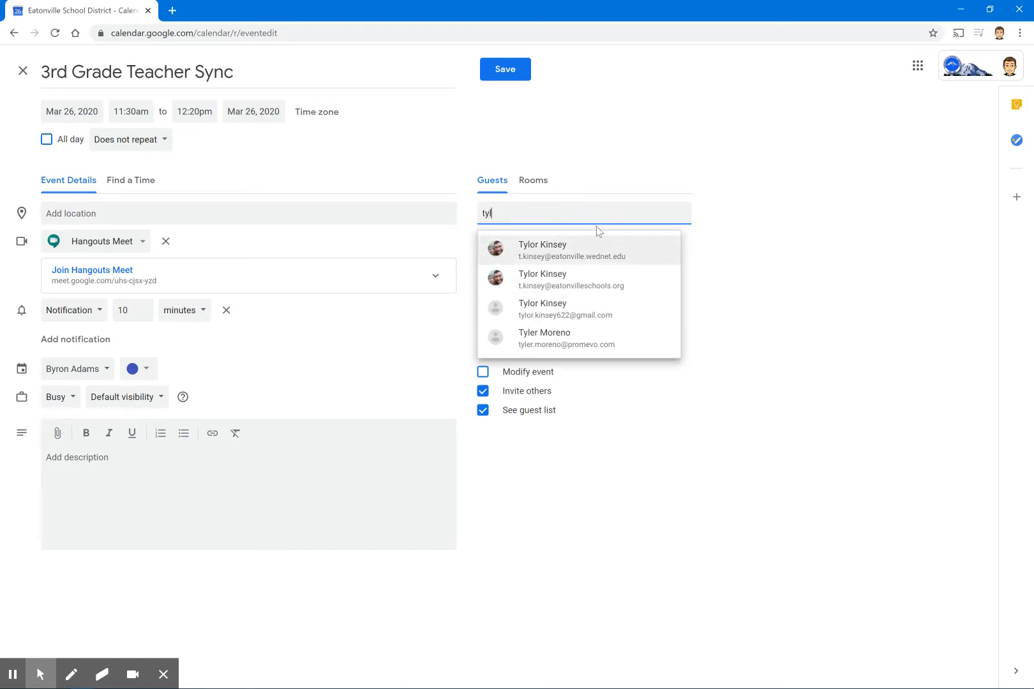
{"action": "left_click", "coordinate": [601, 244]}
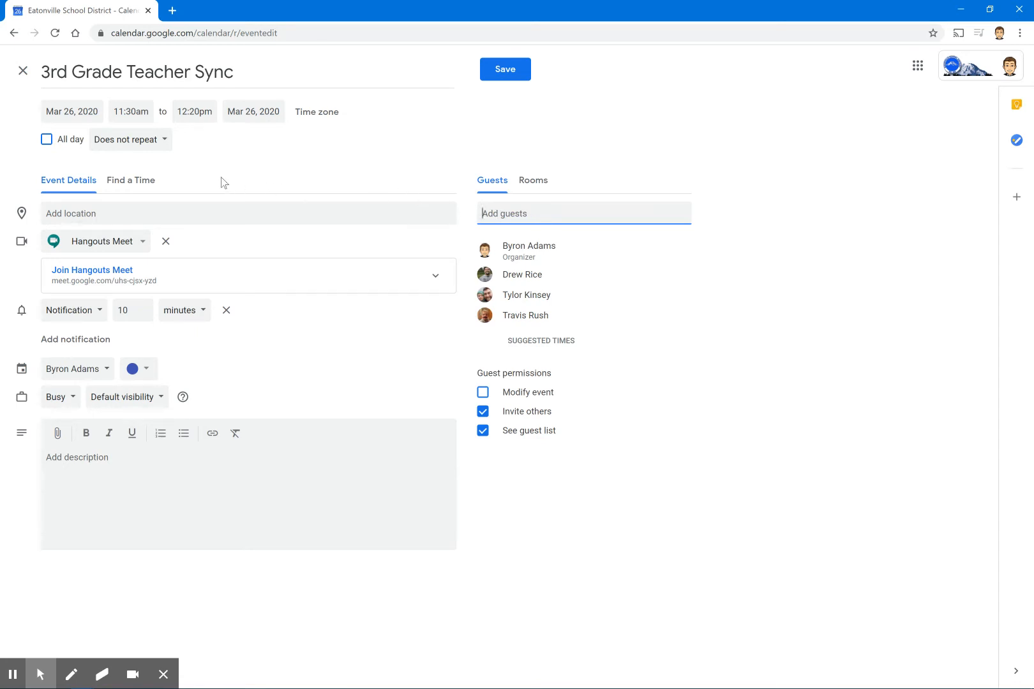
Check all guests' availability on March 26 around the proposed meeting time and return to the event details.
{"action": "left_click", "coordinate": [131, 182]}
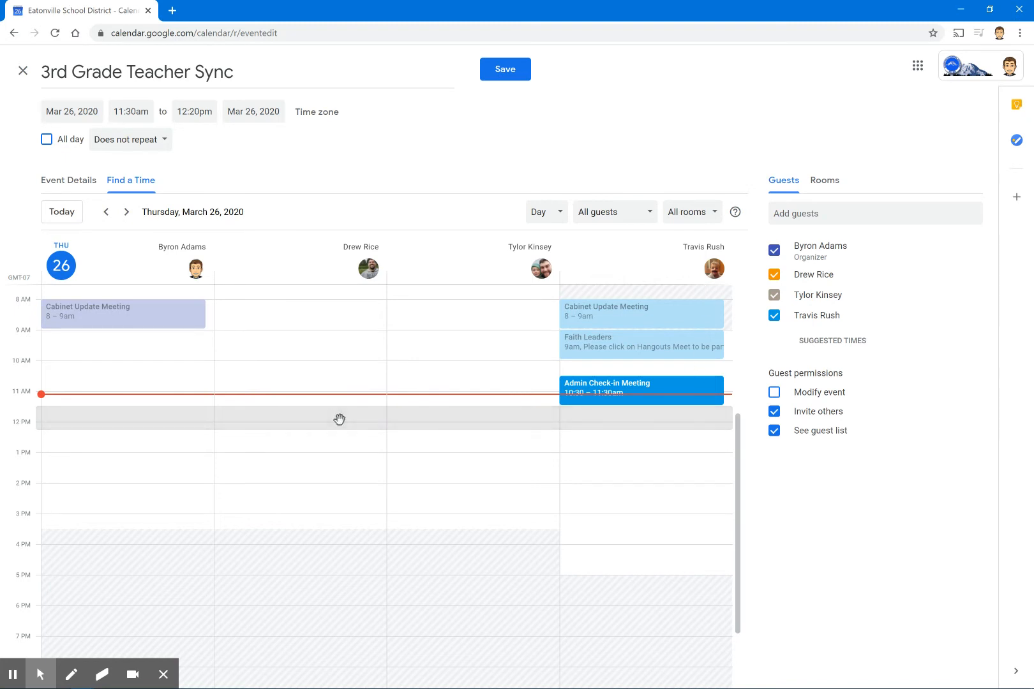
{"action": "mouse_move", "coordinate": [620, 388]}
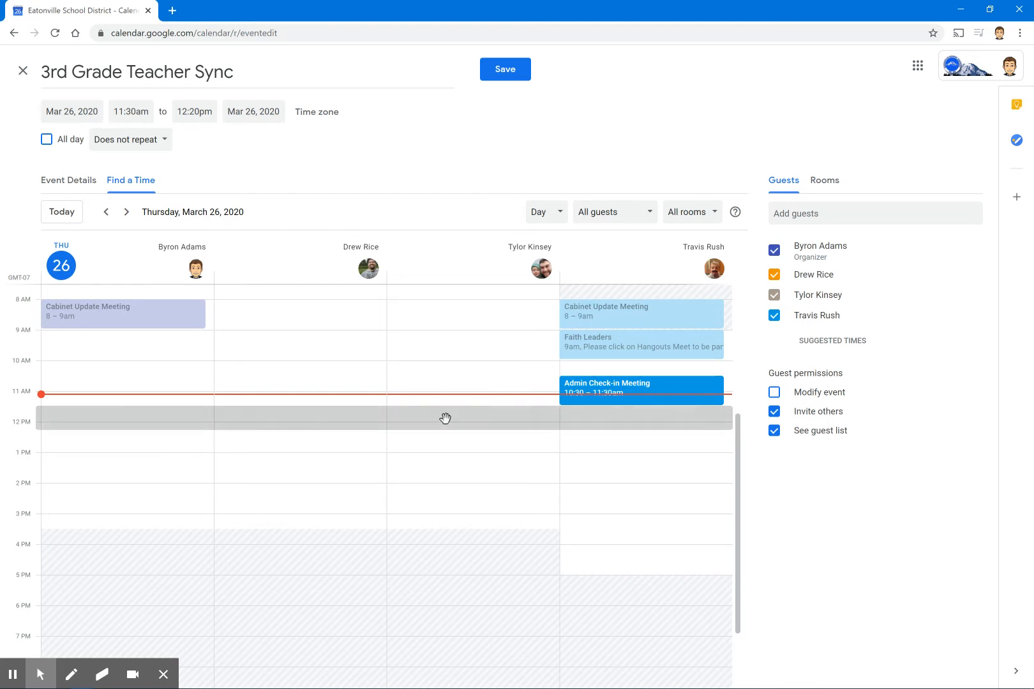
{"action": "left_click", "coordinate": [71, 184]}
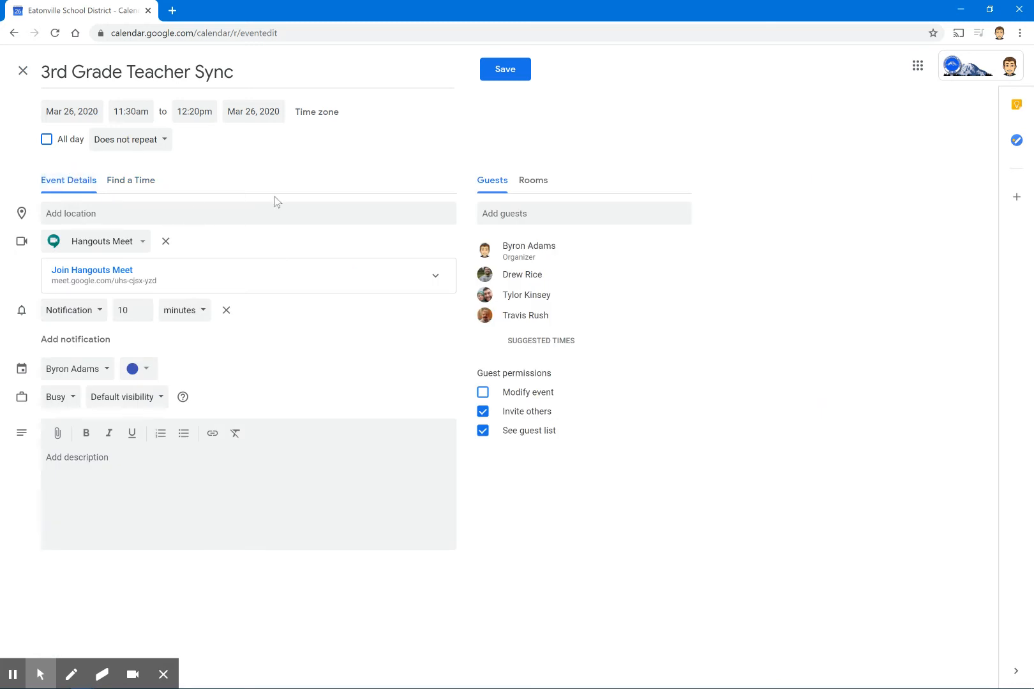
Choose Hangouts Meet as the event's conferencing option and review its joining details.
{"action": "left_click", "coordinate": [140, 246]}
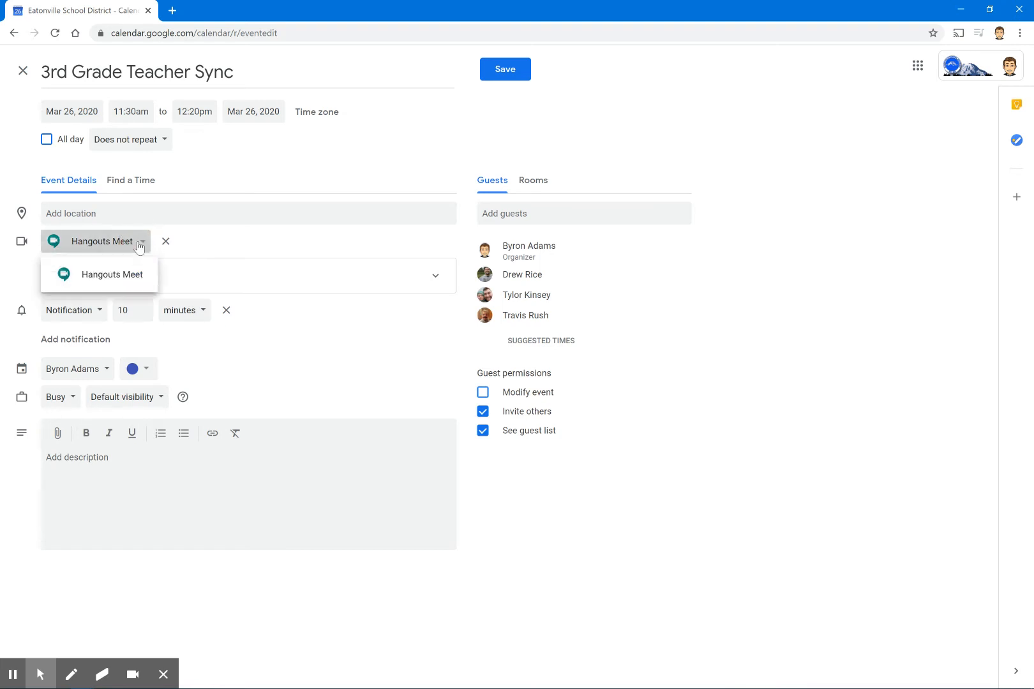
{"action": "left_click", "coordinate": [96, 280]}
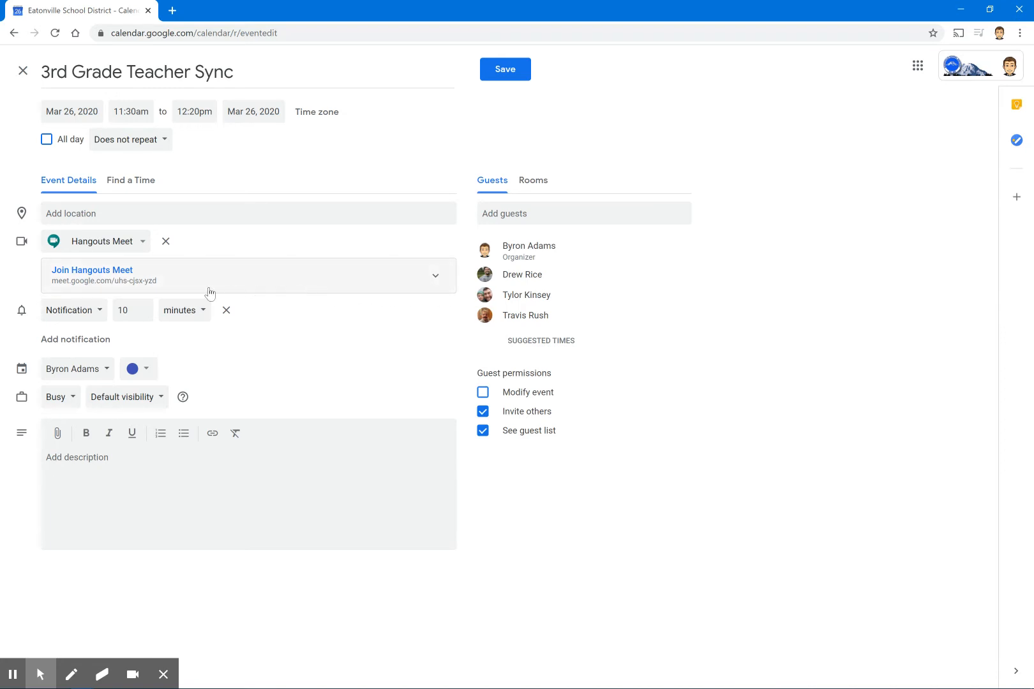
{"action": "left_click", "coordinate": [436, 275]}
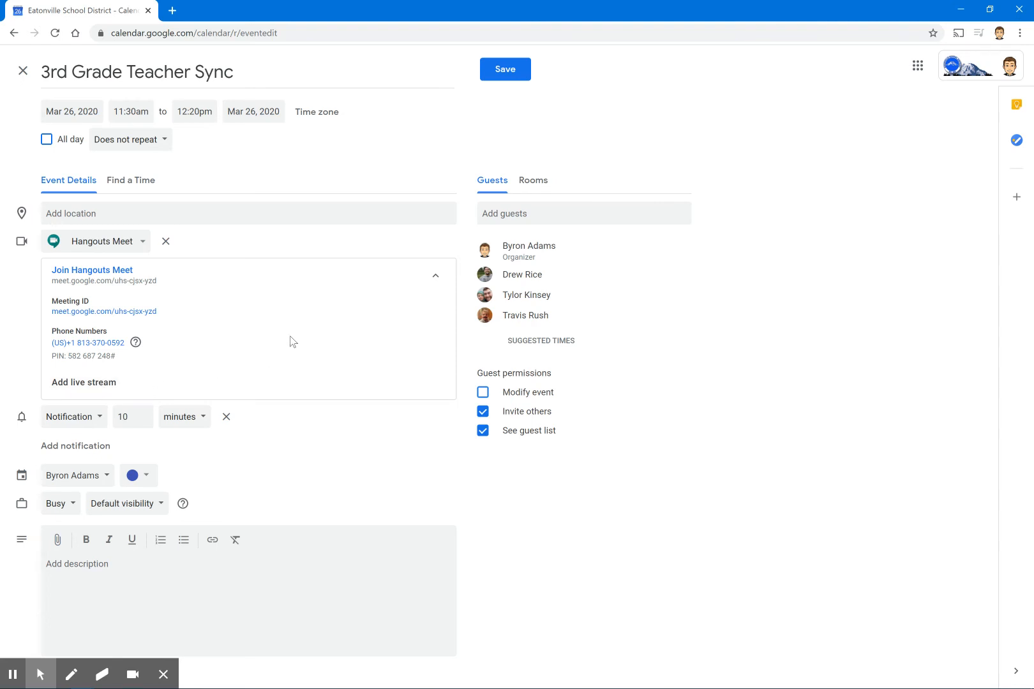
{"action": "left_click", "coordinate": [438, 283]}
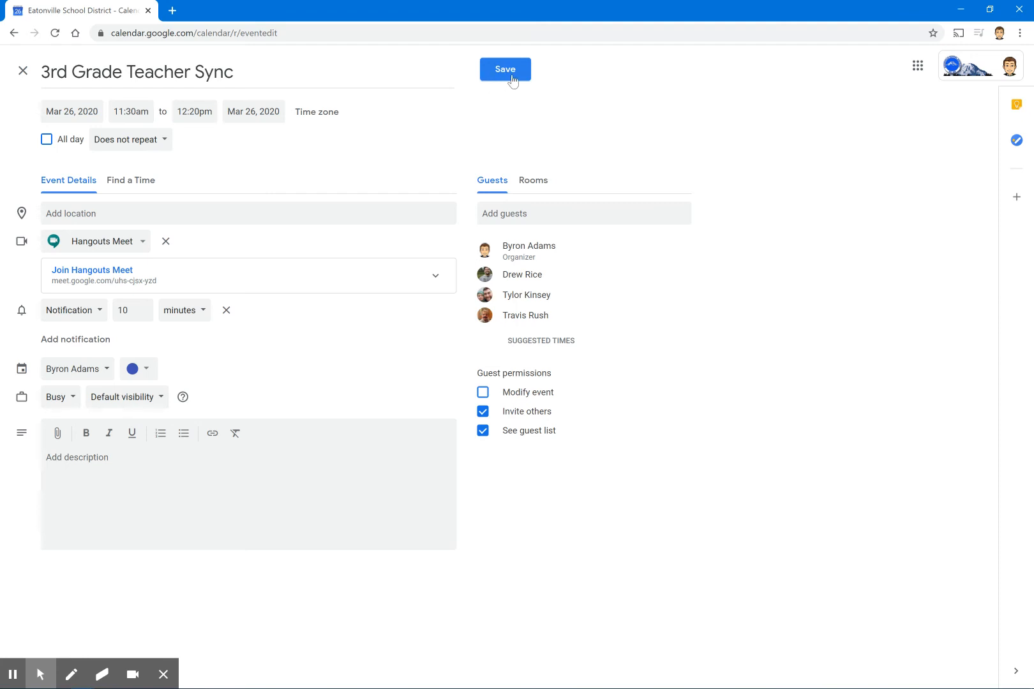
Expand the Hangouts Meet joining details and highlight the meeting ID link.
{"action": "left_click", "coordinate": [435, 275]}
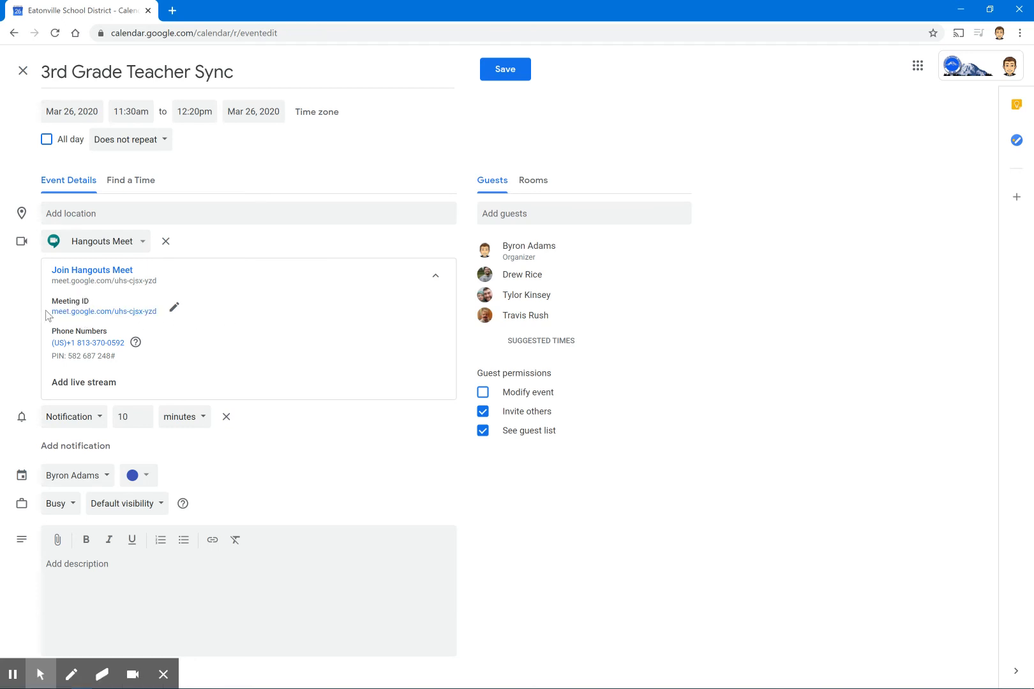
{"action": "left_click_drag", "start_coordinate": [51, 309], "coordinate": [168, 311]}
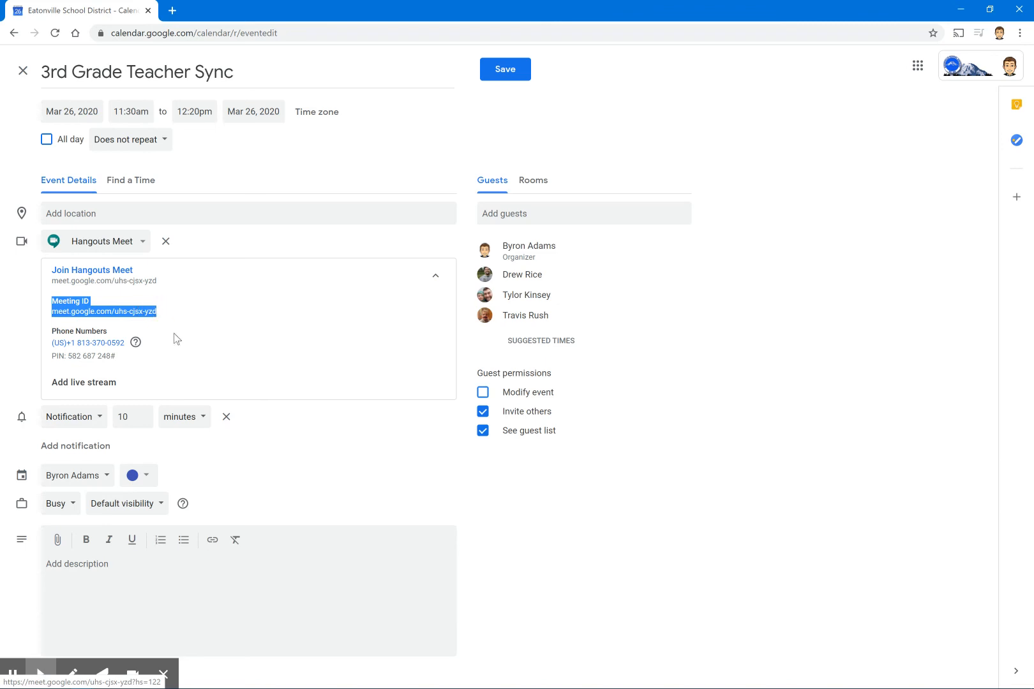
{"action": "left_click", "coordinate": [176, 337]}
{"action": "left_click_drag", "start_coordinate": [50, 313], "coordinate": [174, 315]}
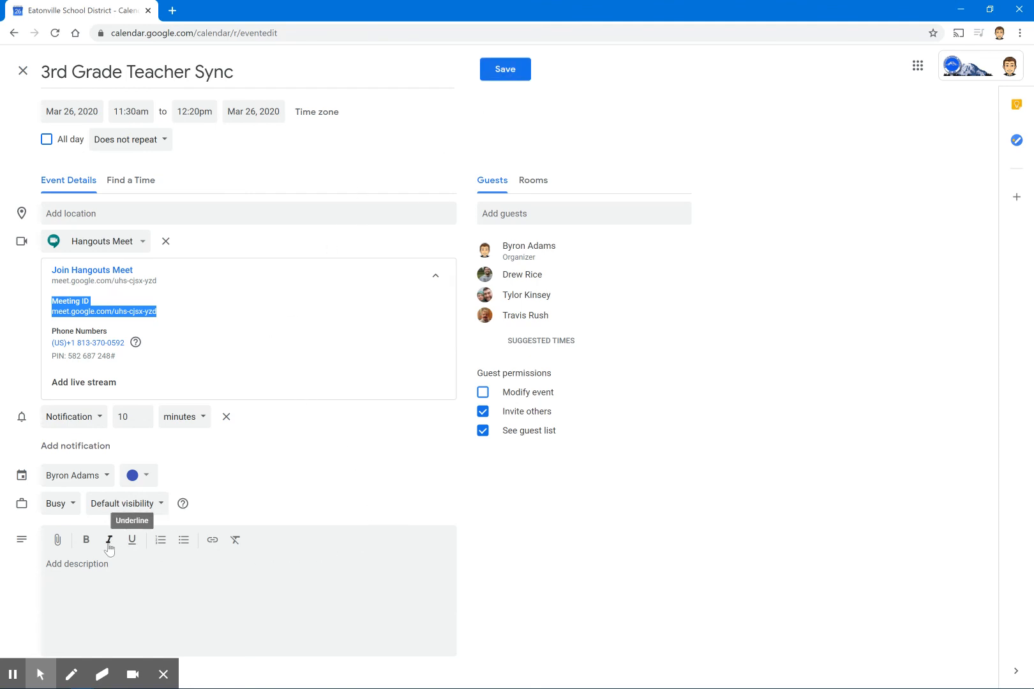
View the file picker for attaching a file to the event description and close it without choosing a file.
{"action": "left_click", "coordinate": [58, 559]}
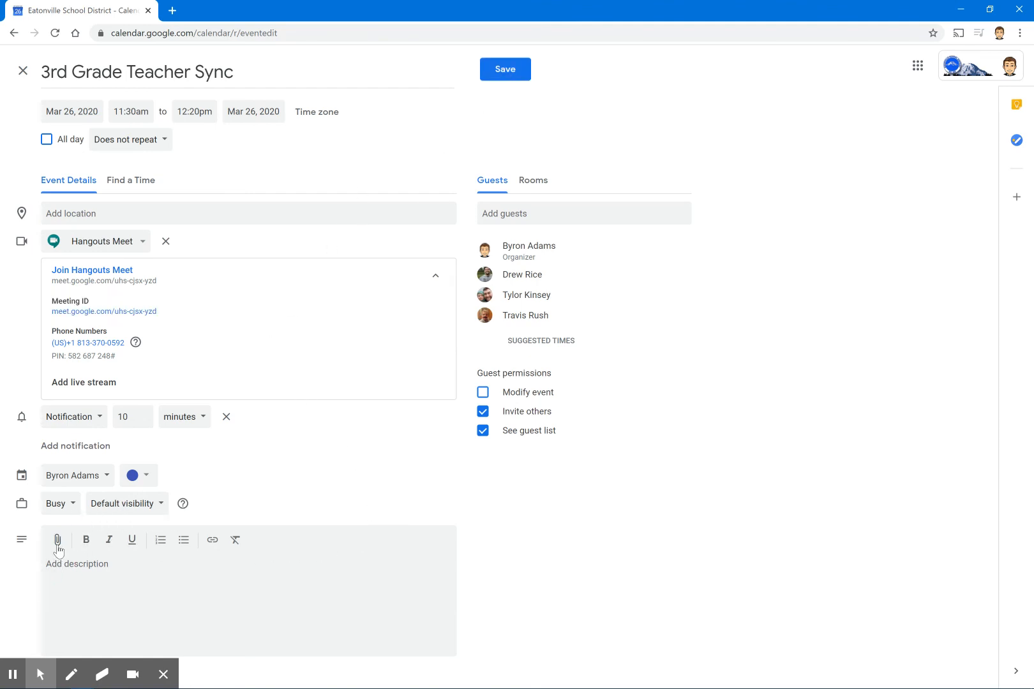
{"action": "left_click", "coordinate": [57, 540]}
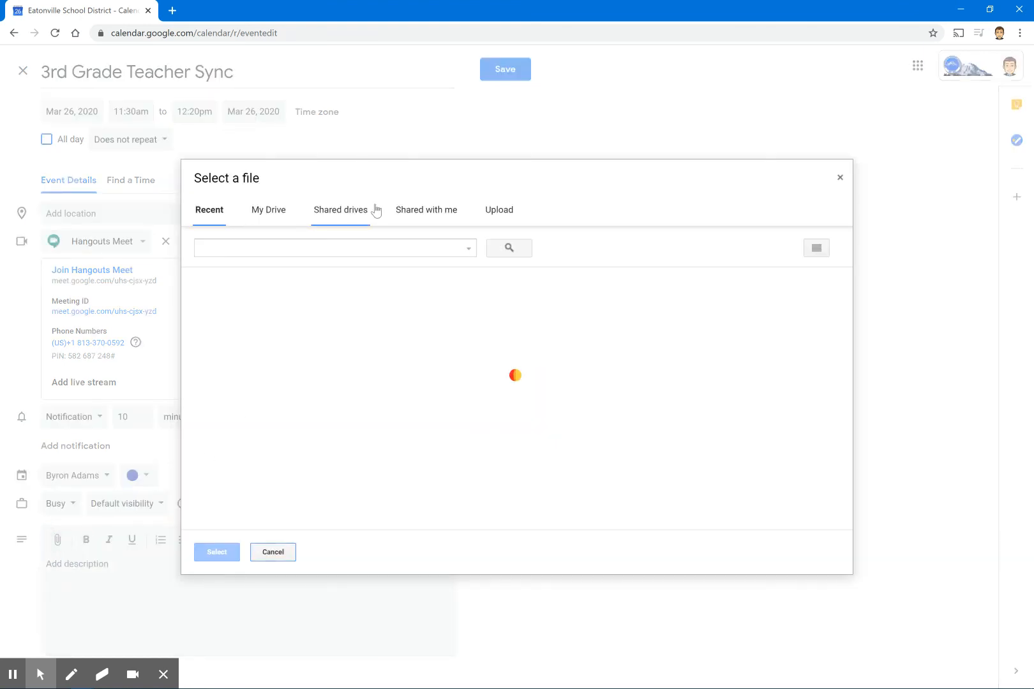
{"action": "left_click", "coordinate": [840, 179]}
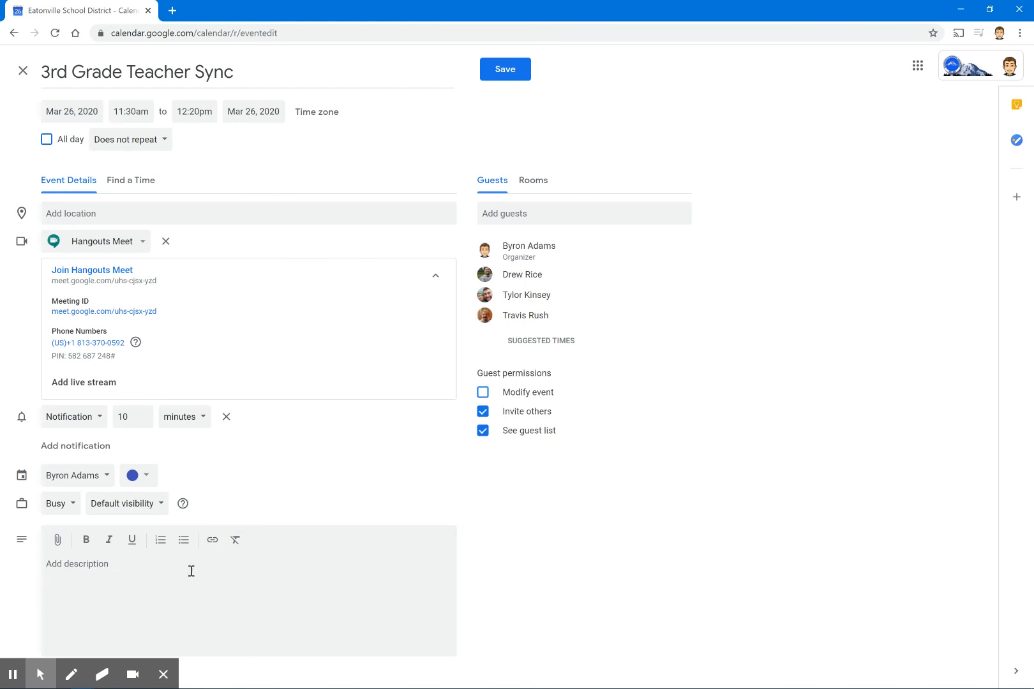